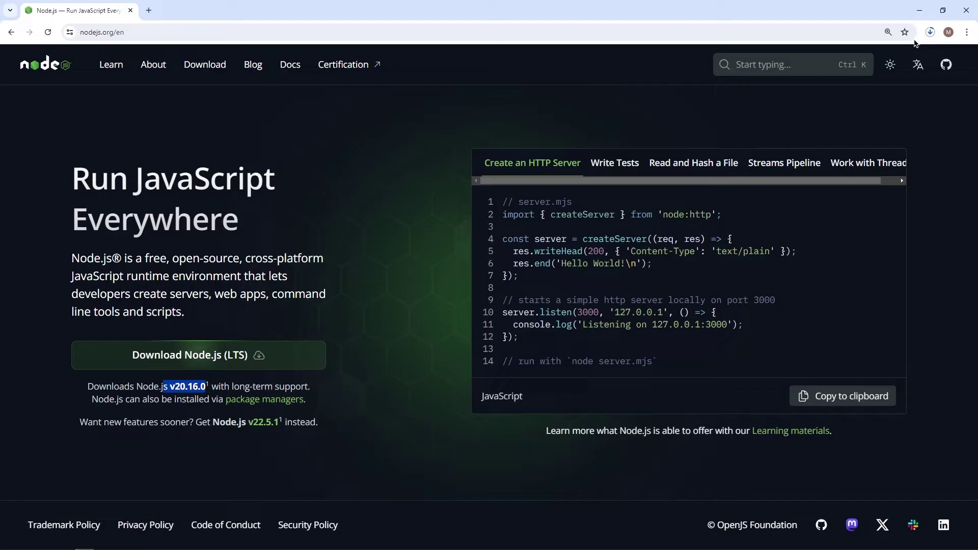
Check the finished Node.js v20.16.0 LTS installer in Chrome's Downloads bubble
left_click(930, 33)
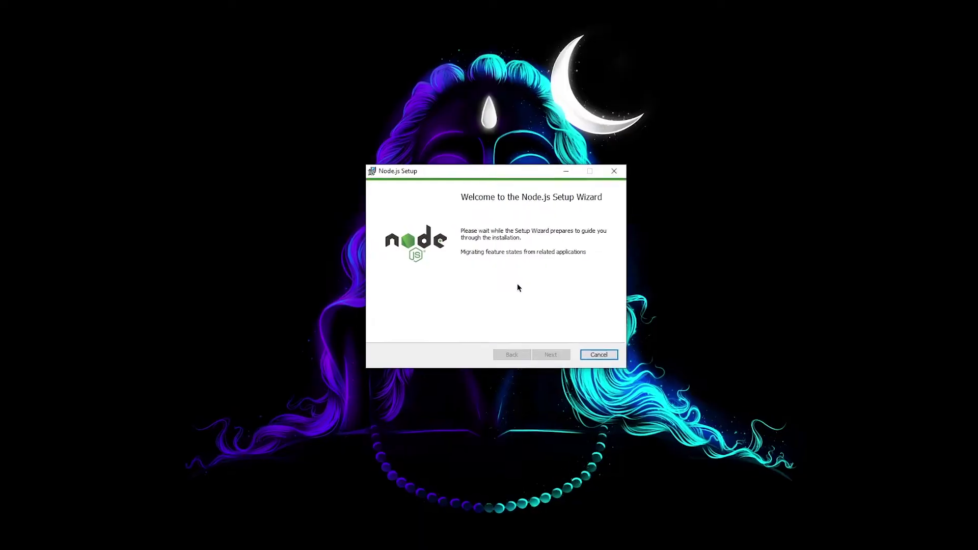
Accept the license and keep the default folder, features and native-tools settings
left_click(580, 404)
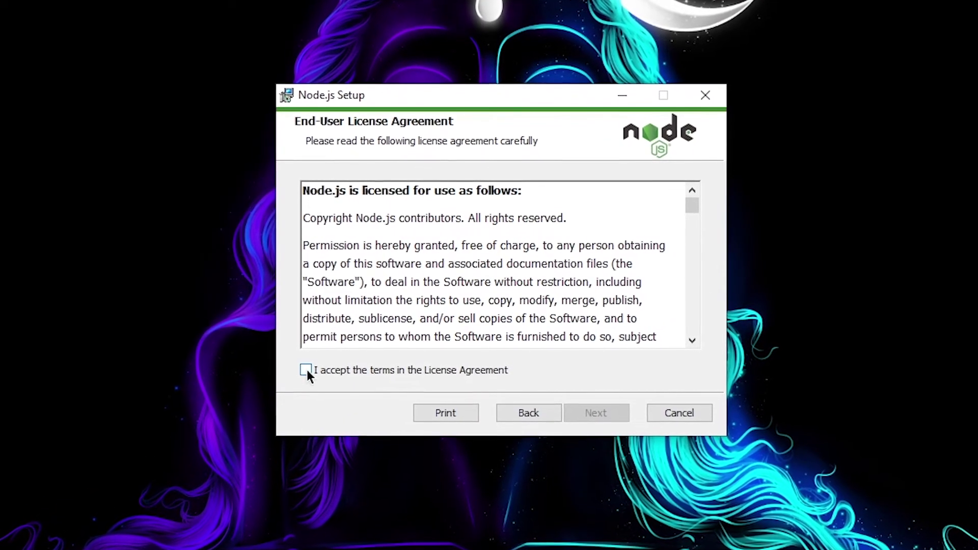
left_click(307, 370)
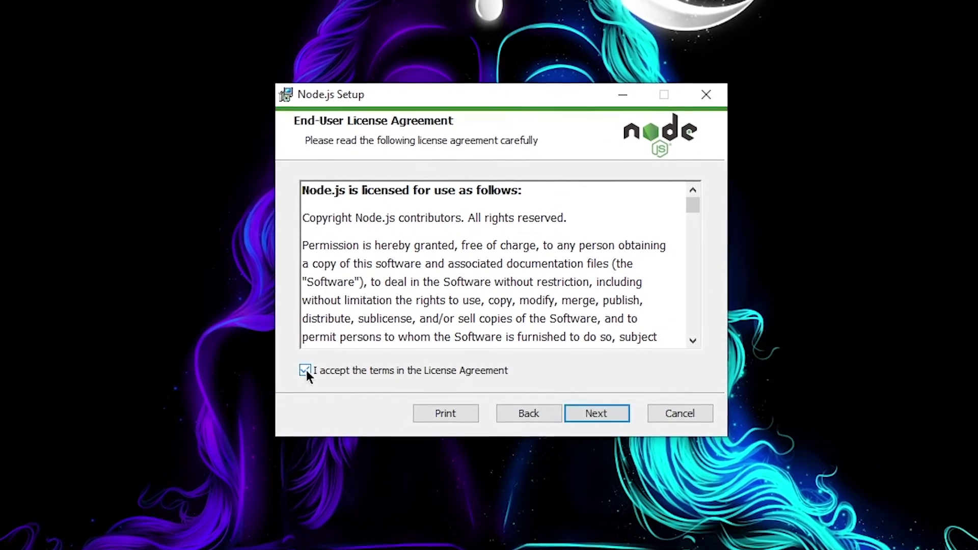
left_click(591, 414)
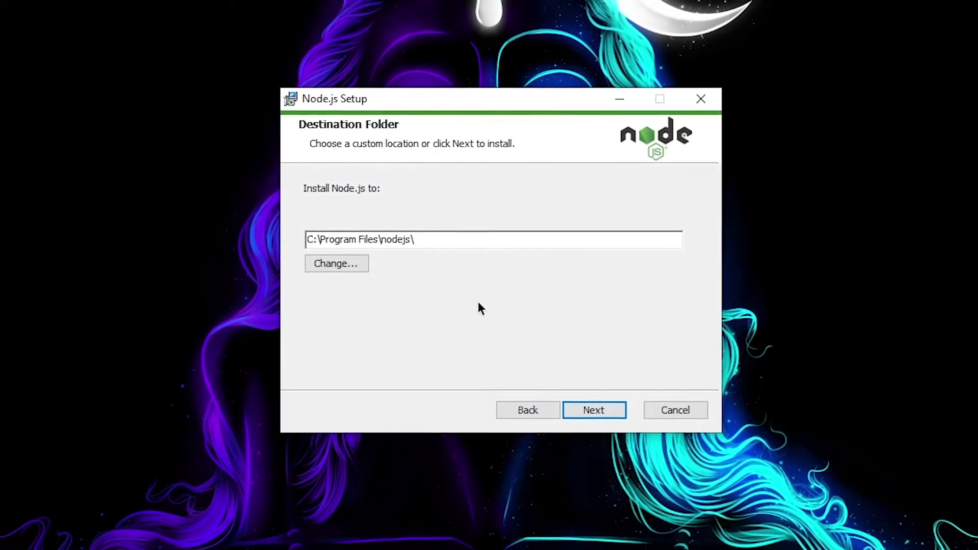
left_click(603, 409)
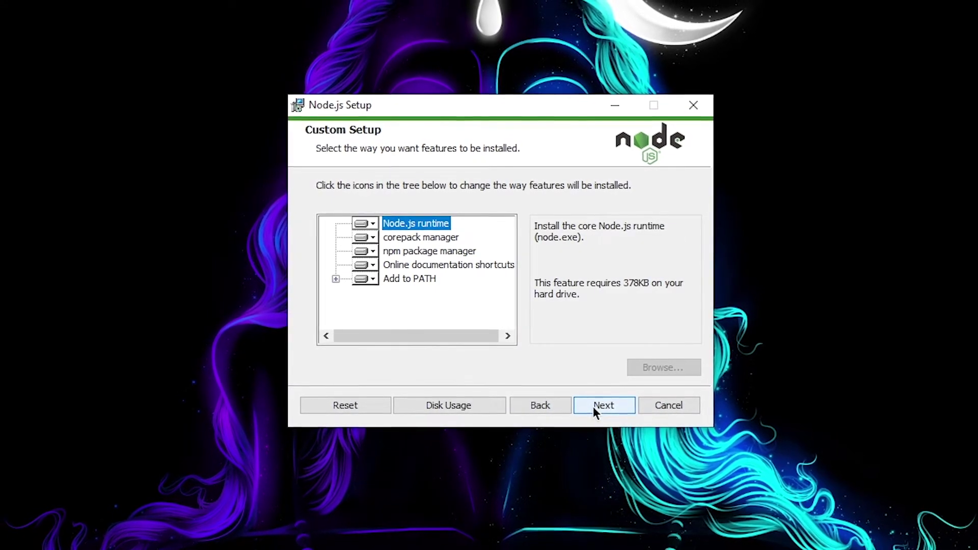
left_click(594, 407)
left_click(592, 405)
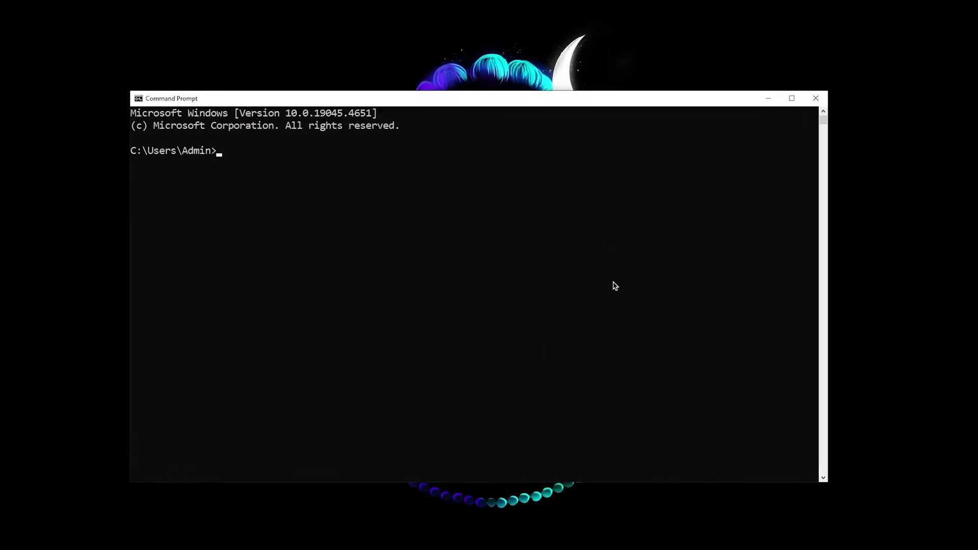
Focus the Command Prompt window to enter the node --version check
left_click(413, 143)
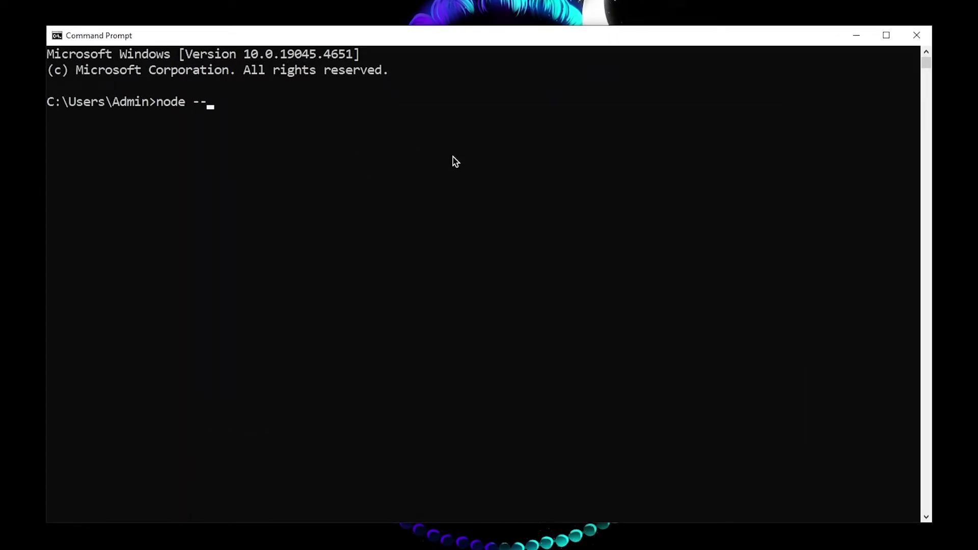